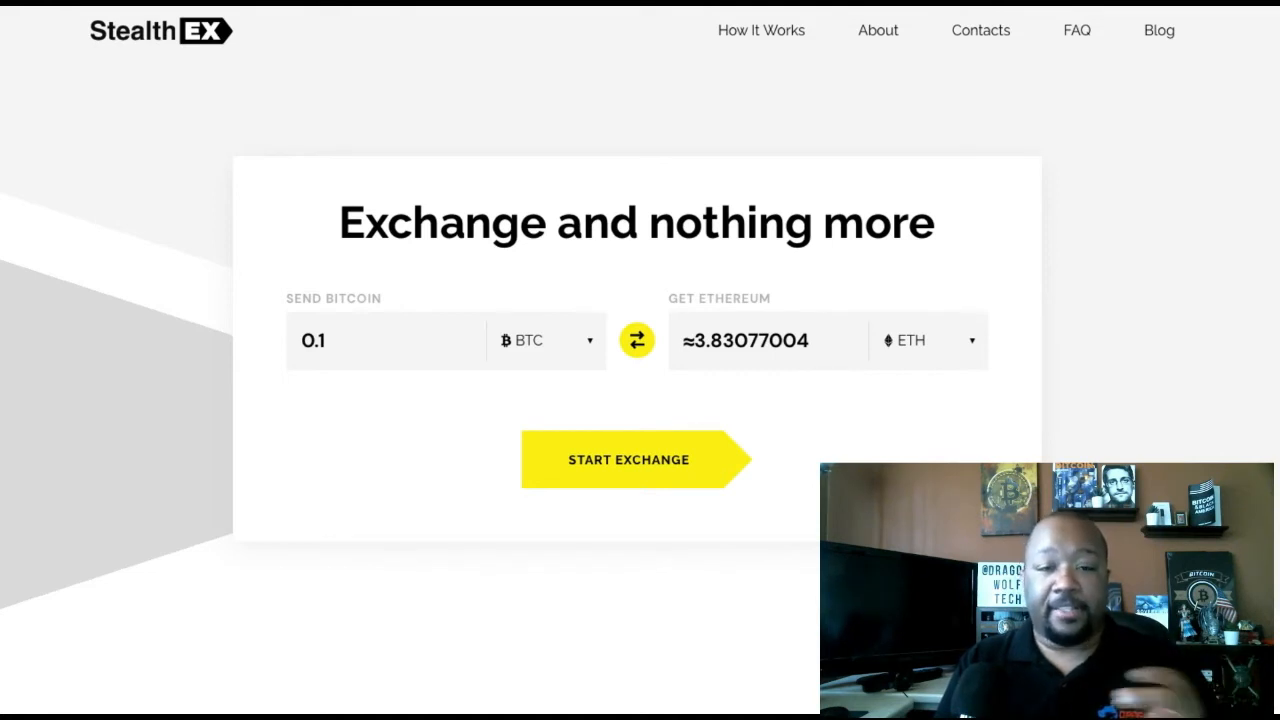
# Step: Set the swap to send 0.0005 BTC for about 10.33 ZRX and start the exchange
pyautogui.click(976, 345)
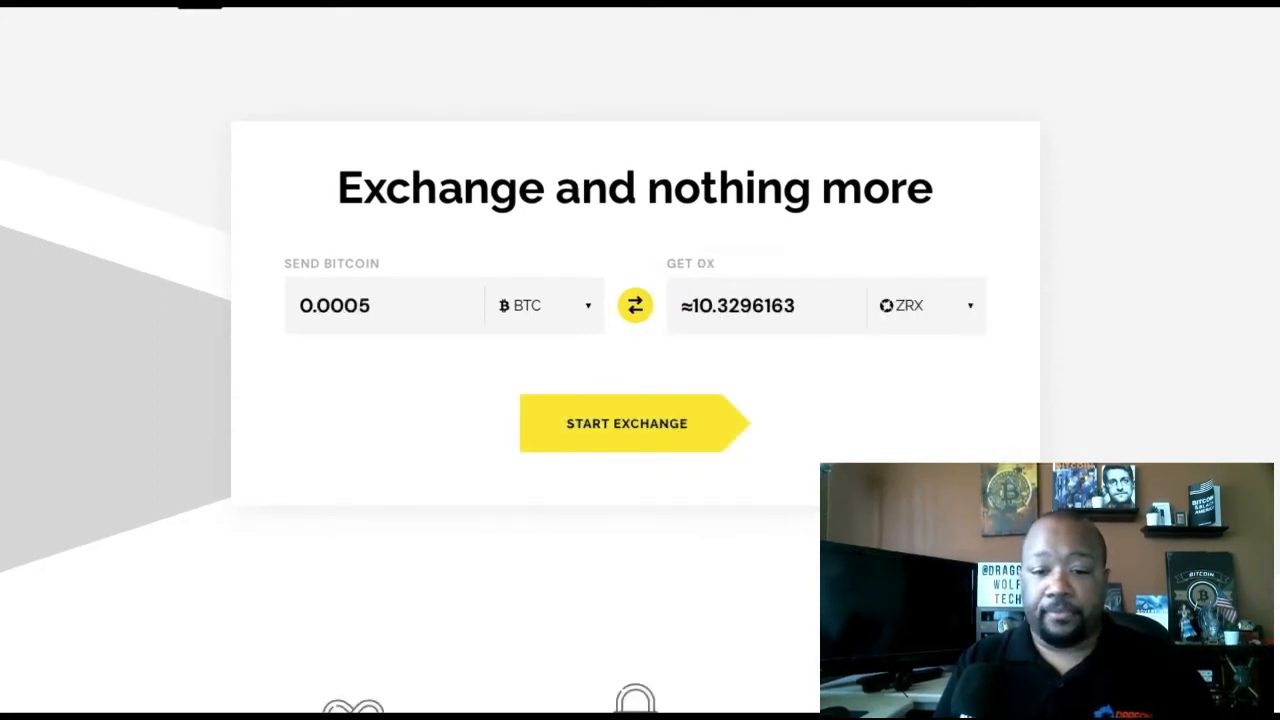
pyautogui.click(586, 452)
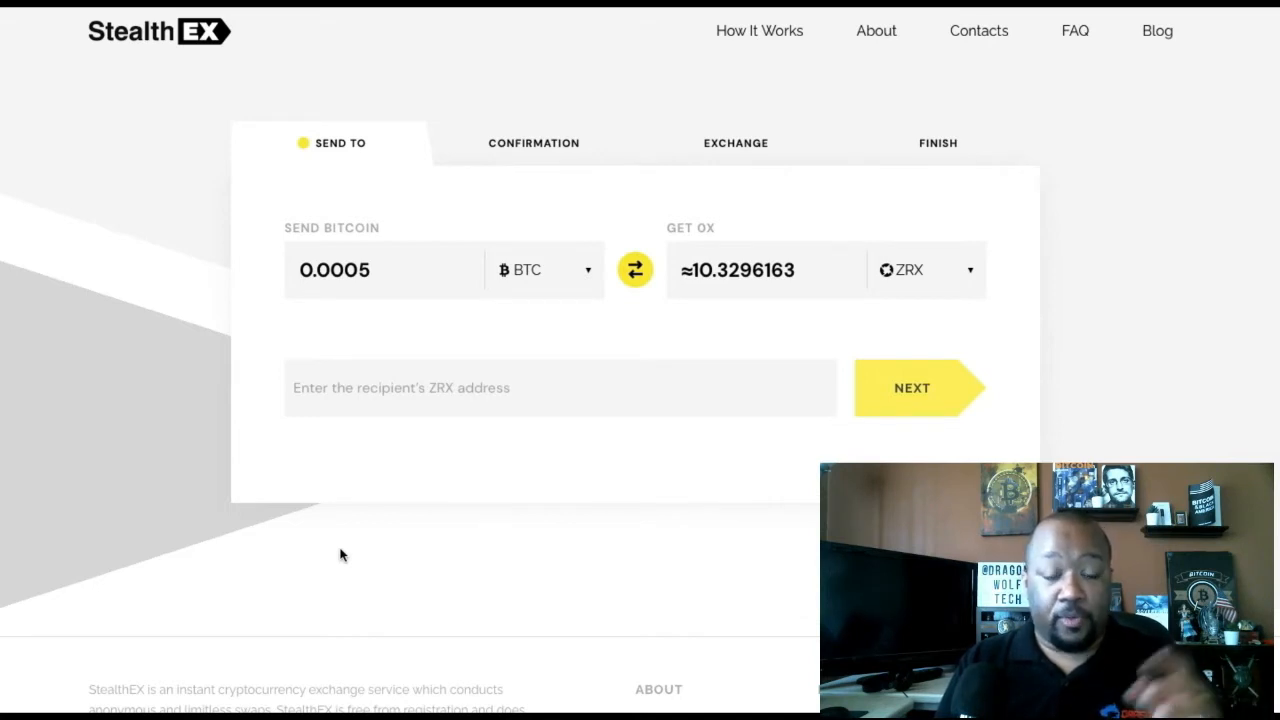
pyautogui.scroll(-1, 340, 547)
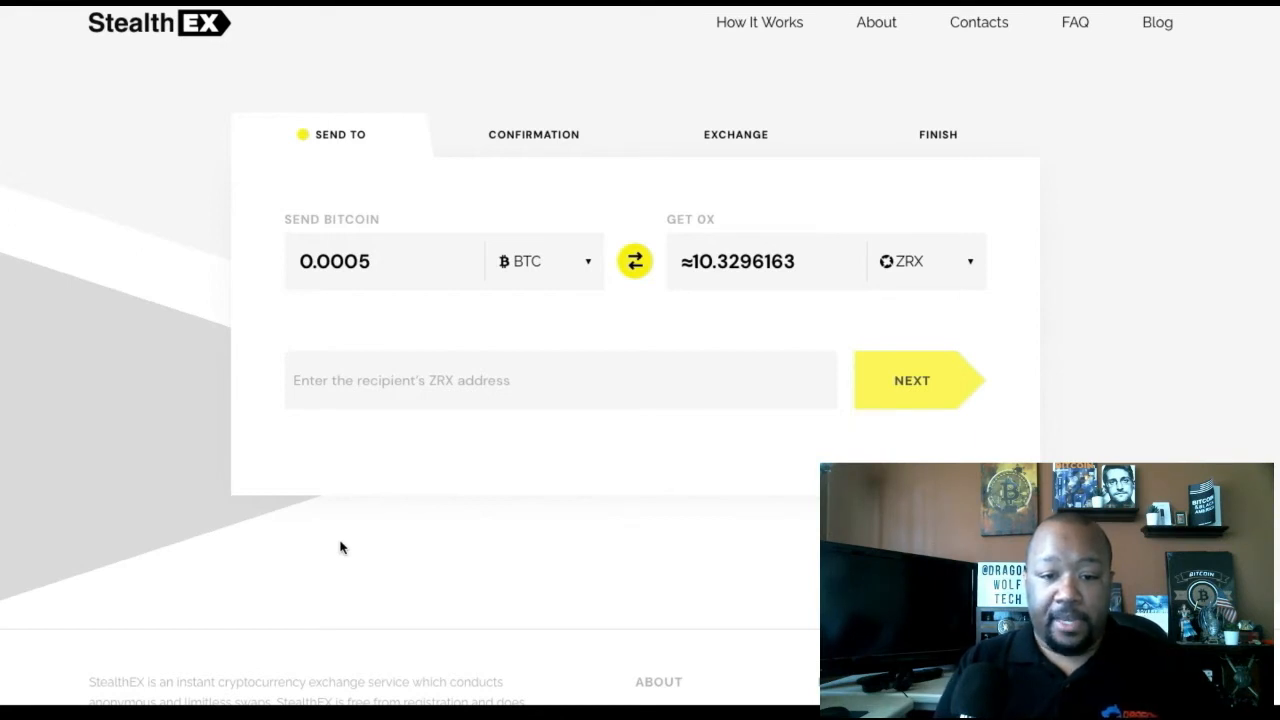
# Step: Proceed with the entered recipient ZRX address to the confirmation step
pyautogui.click(912, 389)
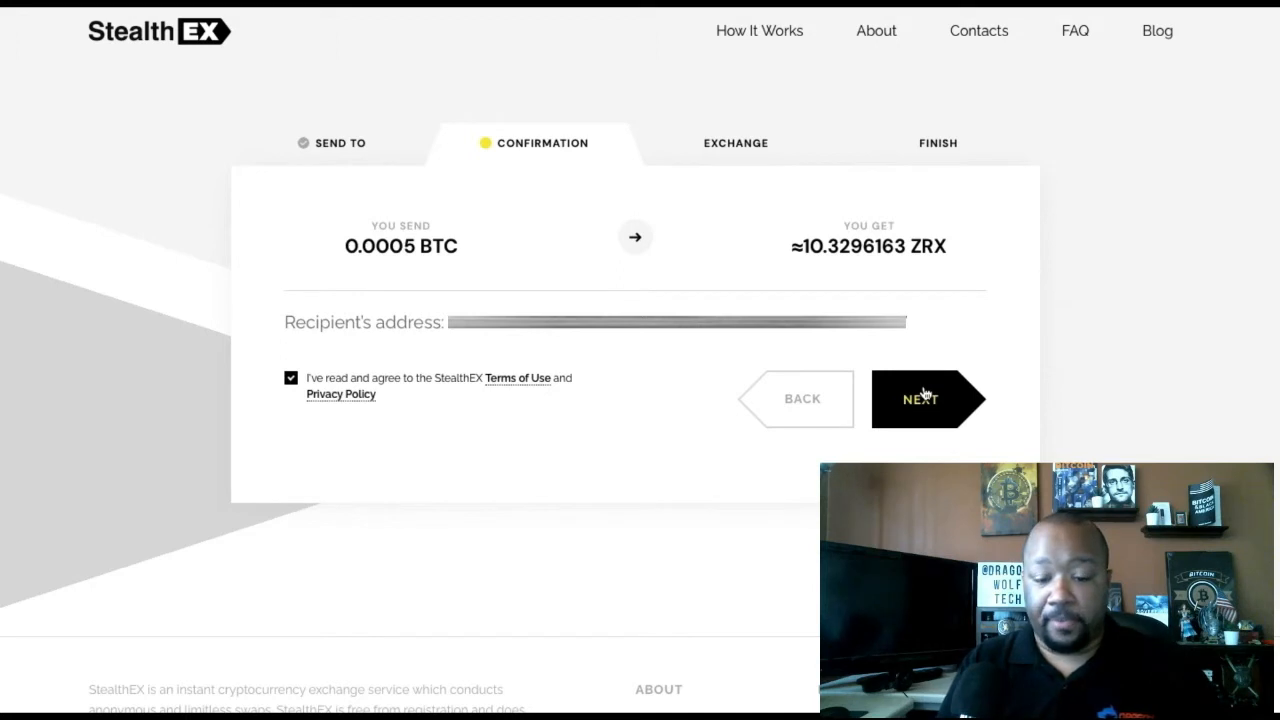
# Step: Accept the summary and terms to create the exchange with its ID and deposit address
pyautogui.click(924, 394)
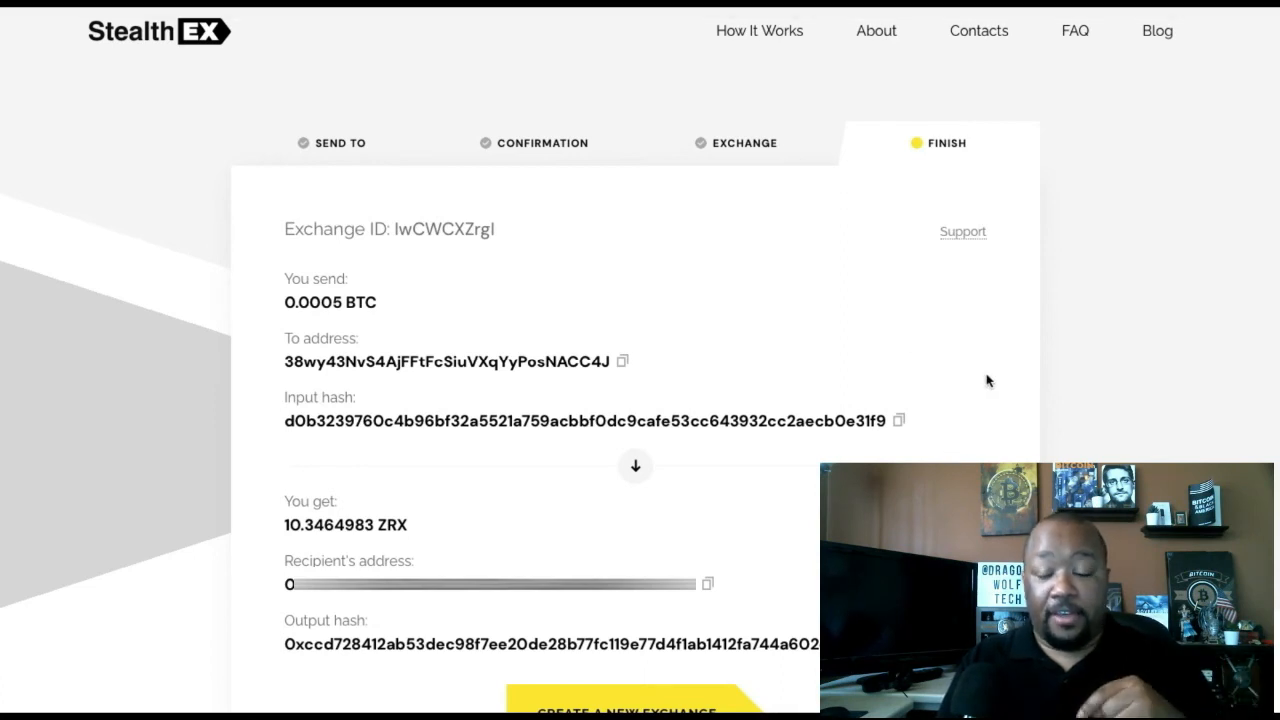
pyautogui.scroll(-2, 986, 380)
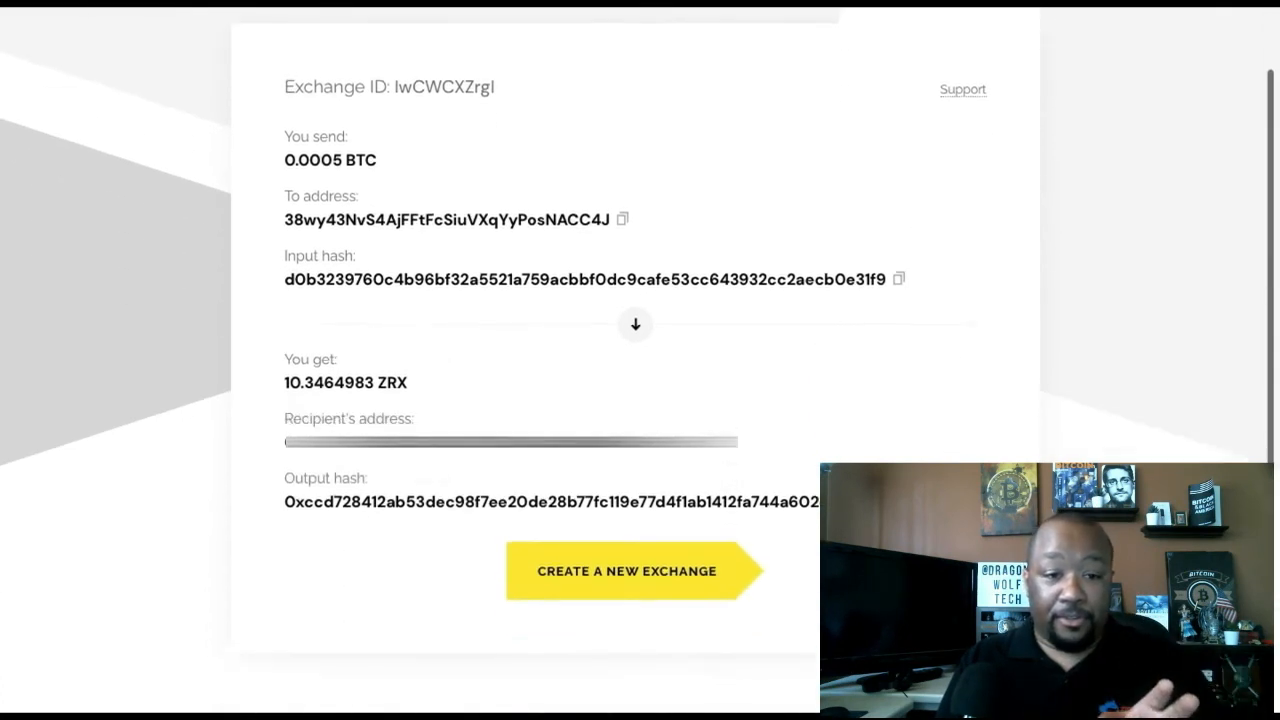
pyautogui.scroll(1, 640, 360)
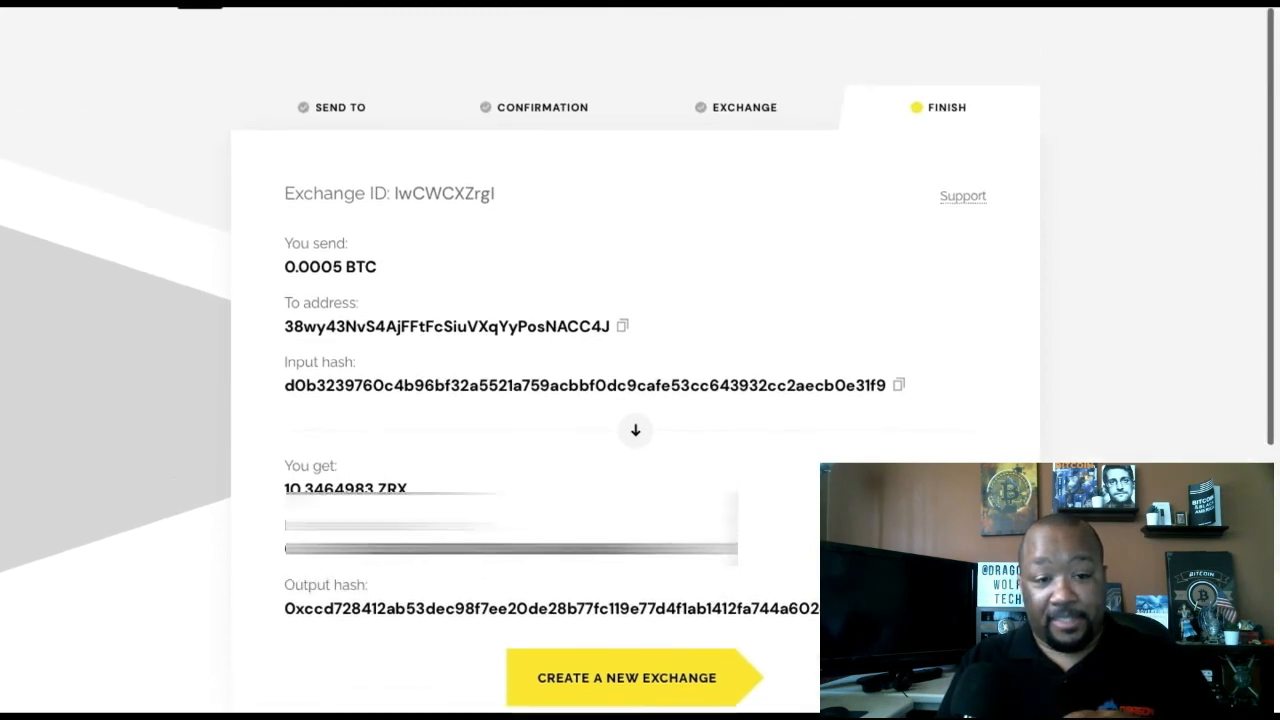